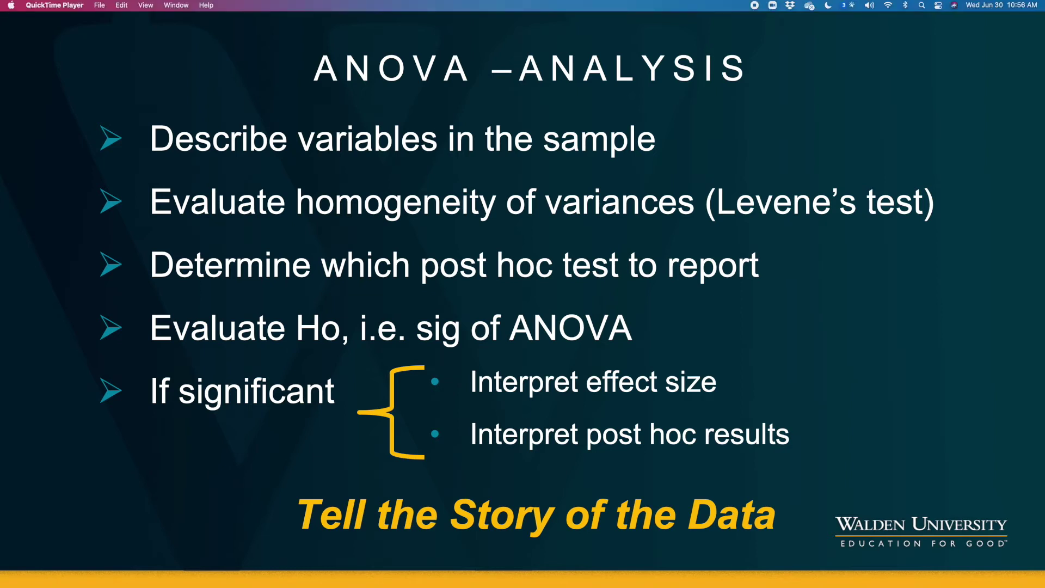
Step: Switch to SPSS Statistics, review the value labels of the MARITAL variable, and highlight the PHYSHLTH variable's row
key("super+Tab")
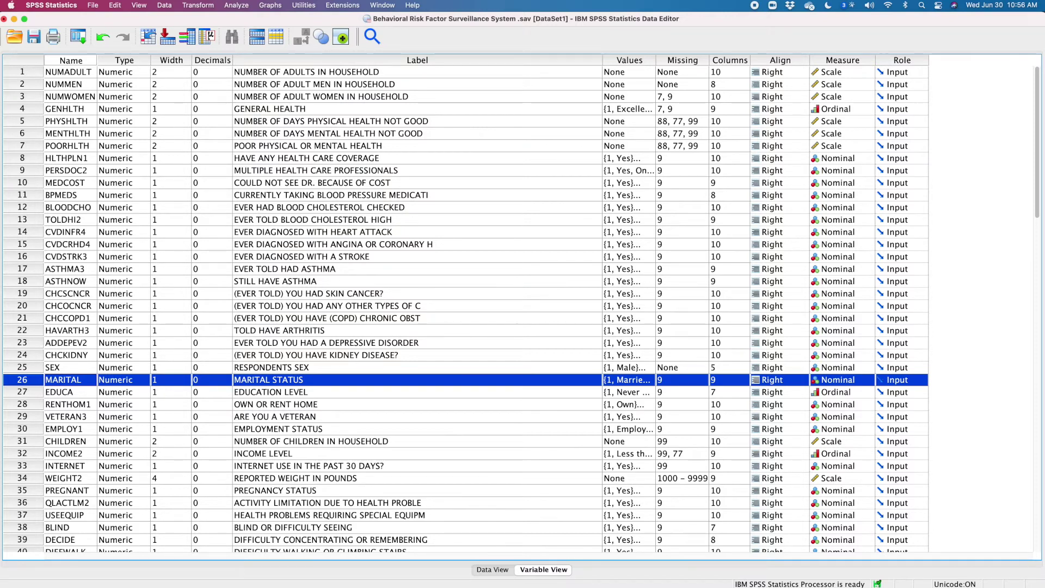
left_click(651, 379)
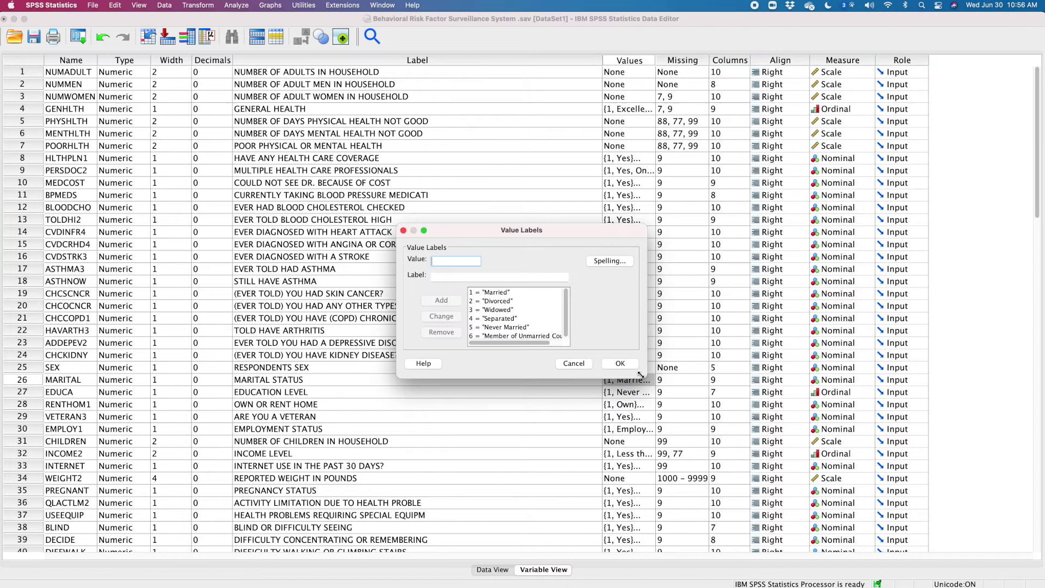
left_click_drag(647, 378, 668, 447)
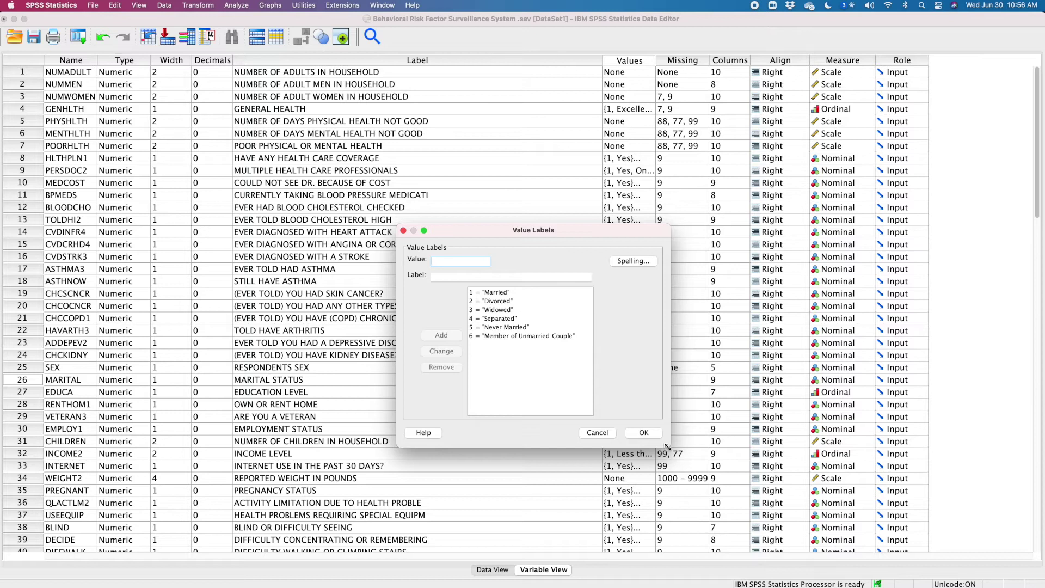
left_click(644, 433)
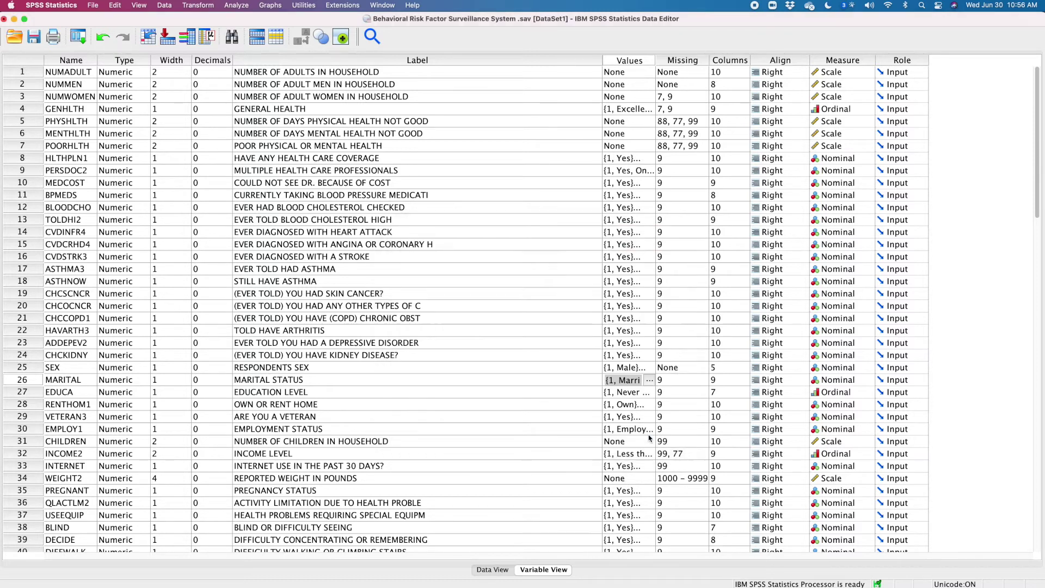
left_click(23, 121)
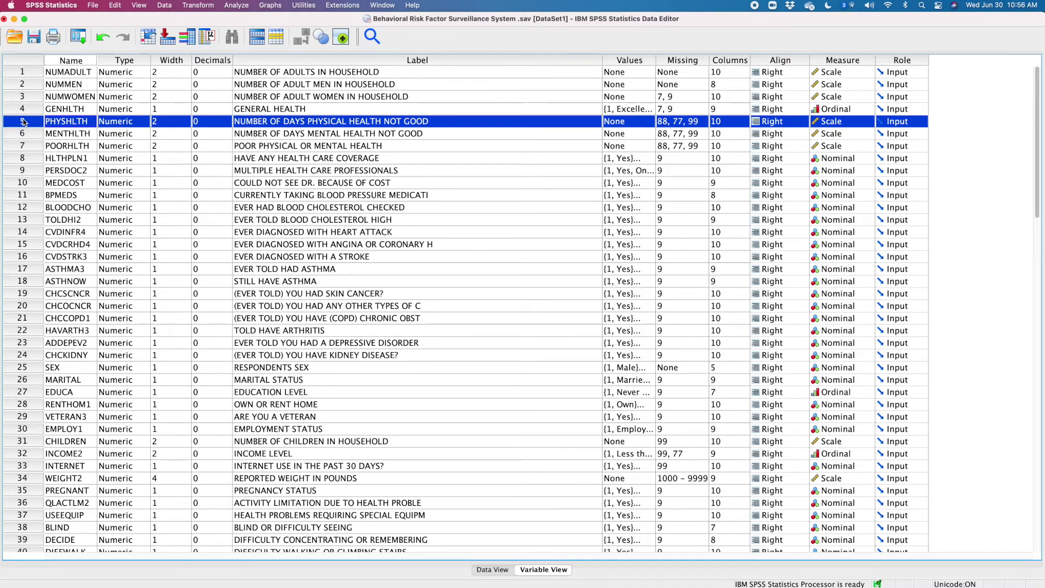
Step: Set up a fresh One-Way ANOVA after resetting old settings, with MARITAL as factor and PHYSHLTH as dependent variable
left_click(237, 5)
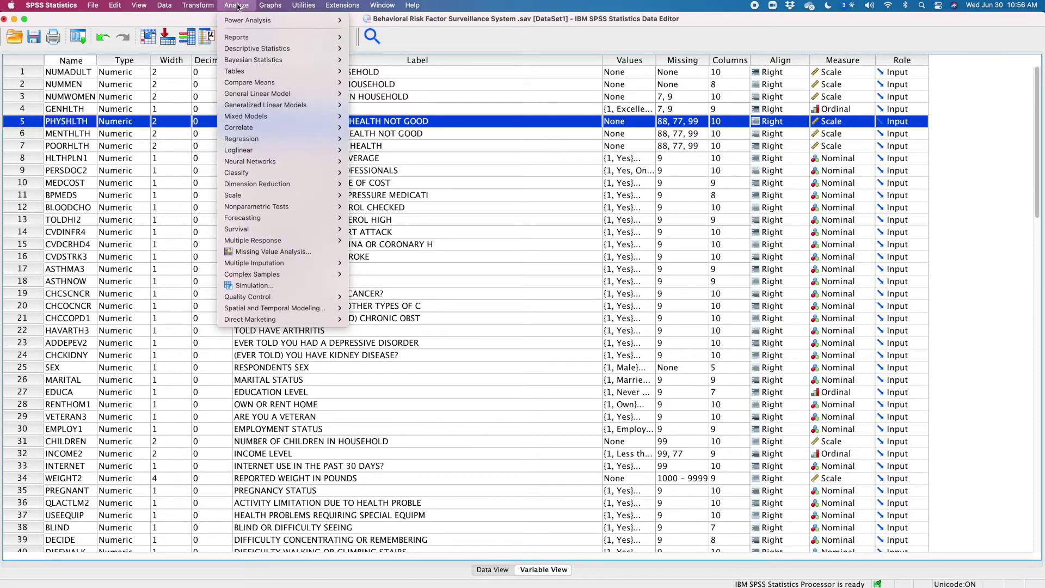
mouse_move(249, 83)
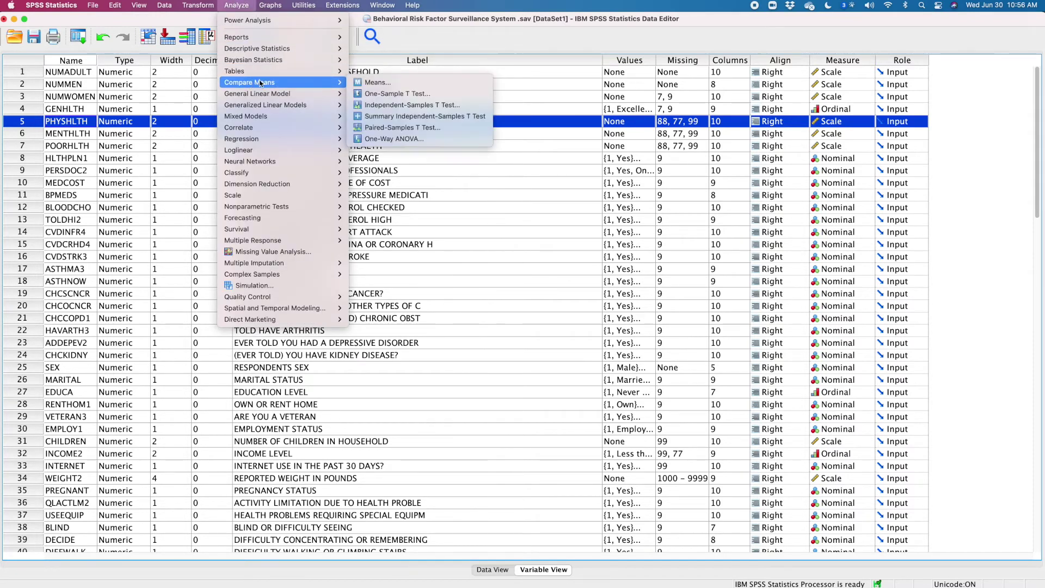
left_click(393, 139)
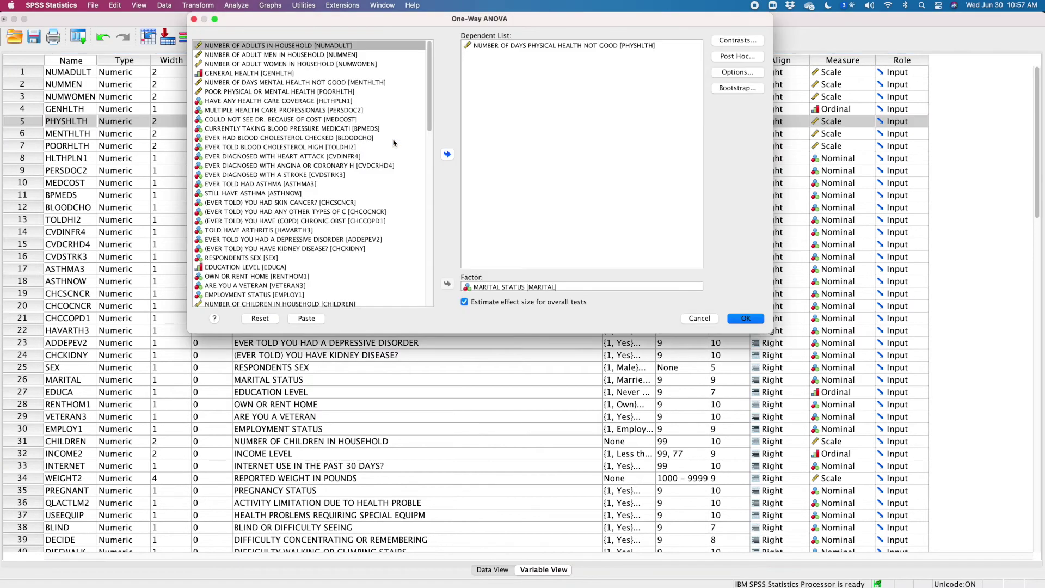
left_click(259, 319)
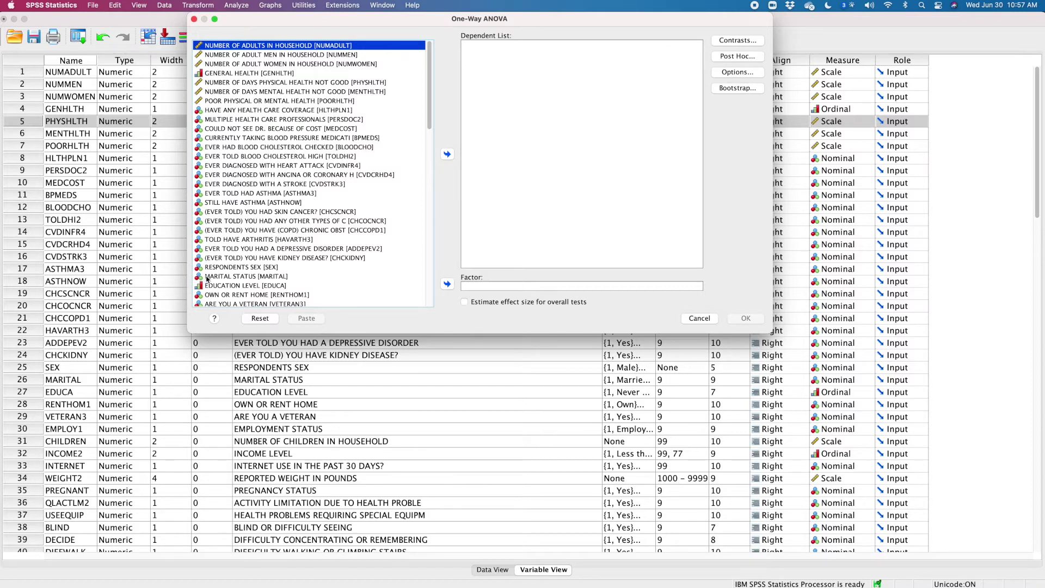
left_click_drag(208, 279, 490, 287)
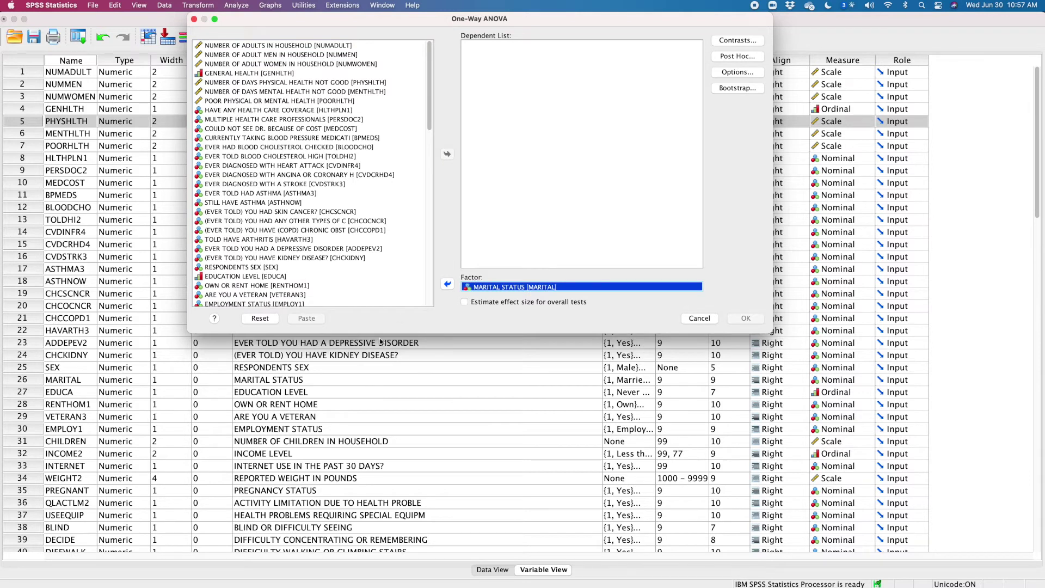
left_click(216, 84)
left_click_drag(216, 83, 483, 57)
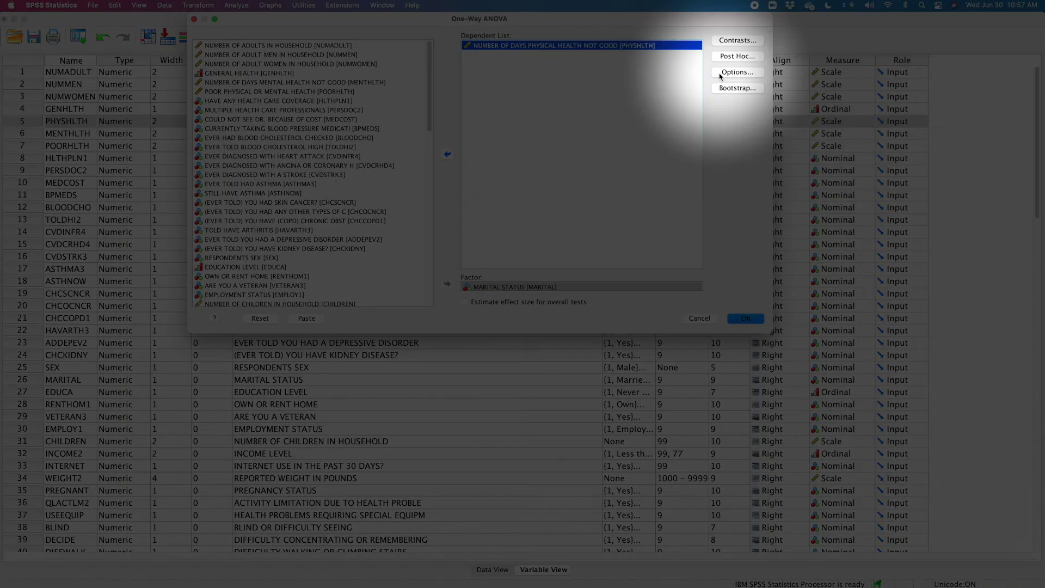
Step: Include Descriptive statistics and the Homogeneity of variance test in the ANOVA options
left_click(719, 73)
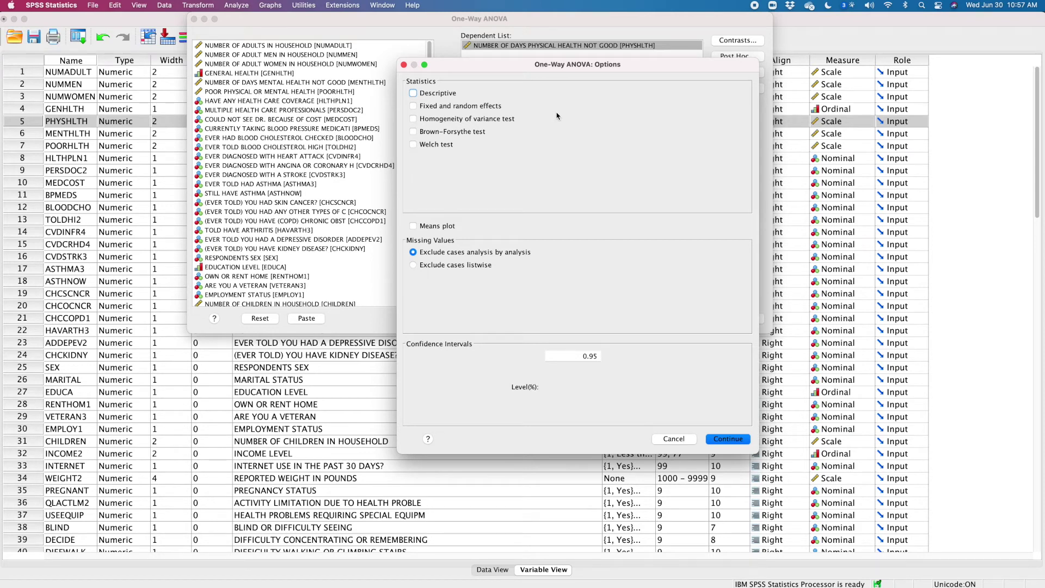
left_click(413, 94)
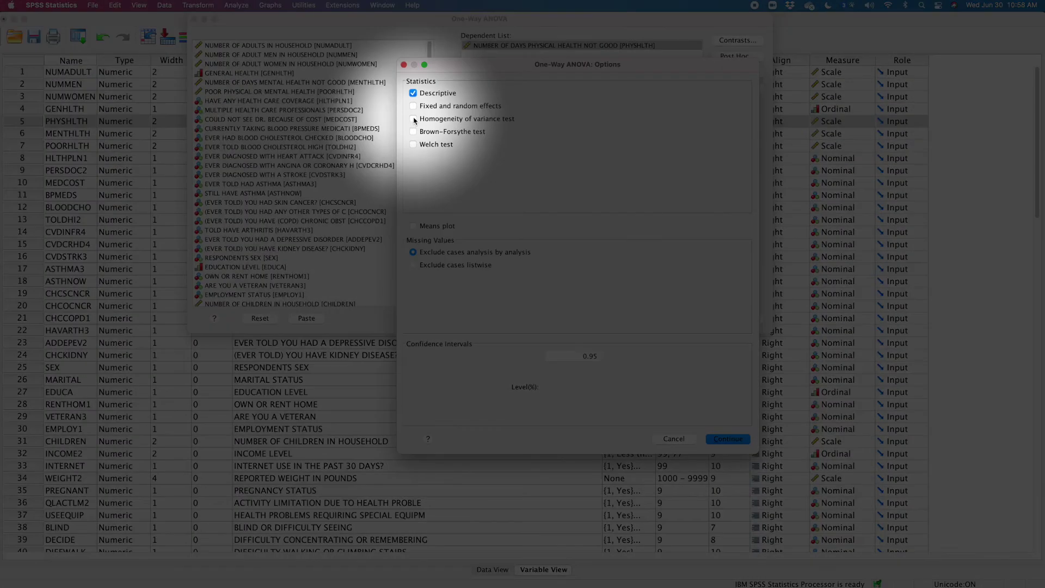
left_click(413, 119)
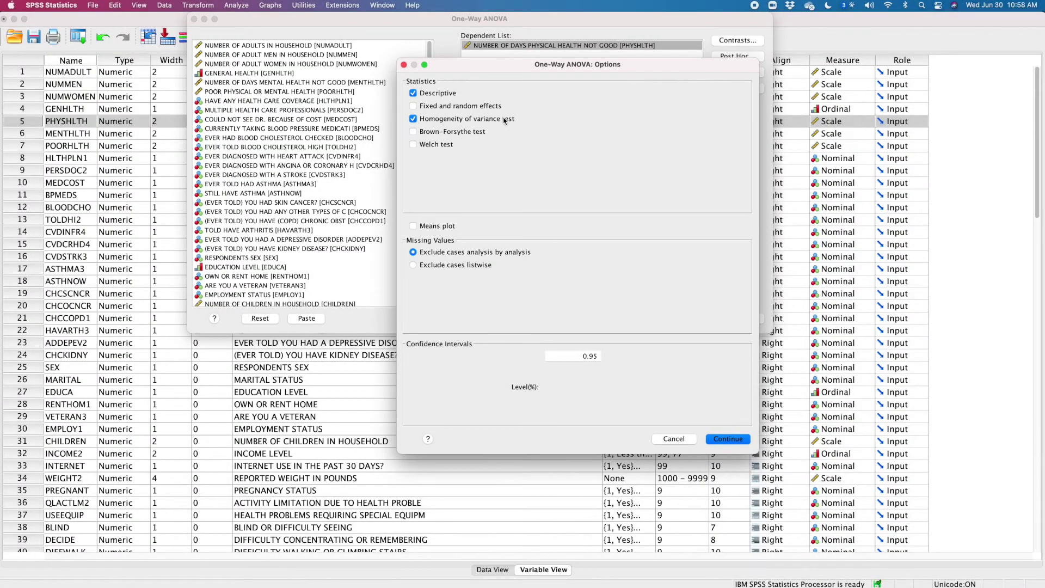
left_click(738, 441)
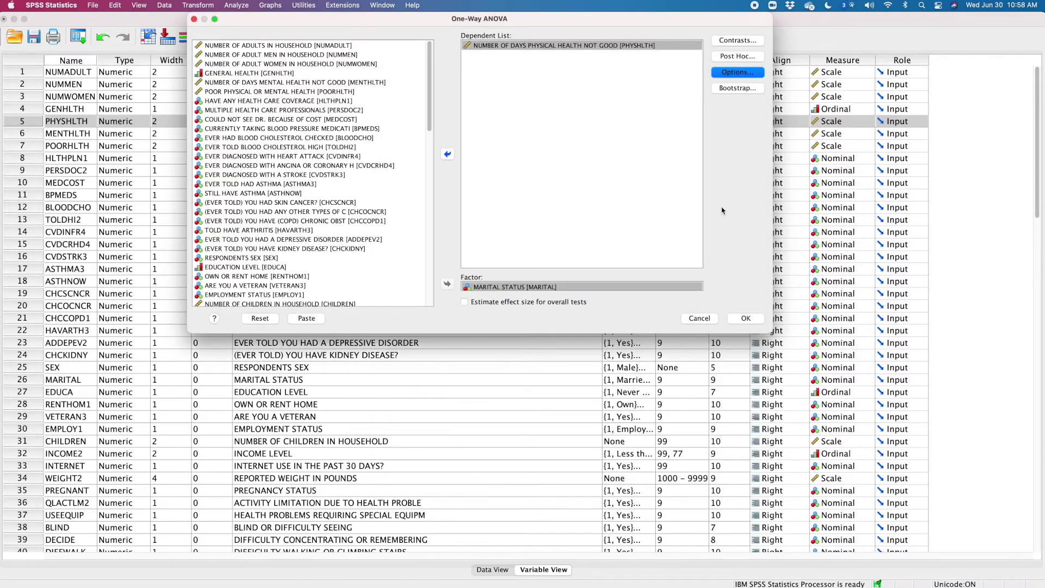
Step: Choose the Bonferroni post hoc test for equal variances and Games-Howell for unequal variances
left_click(733, 57)
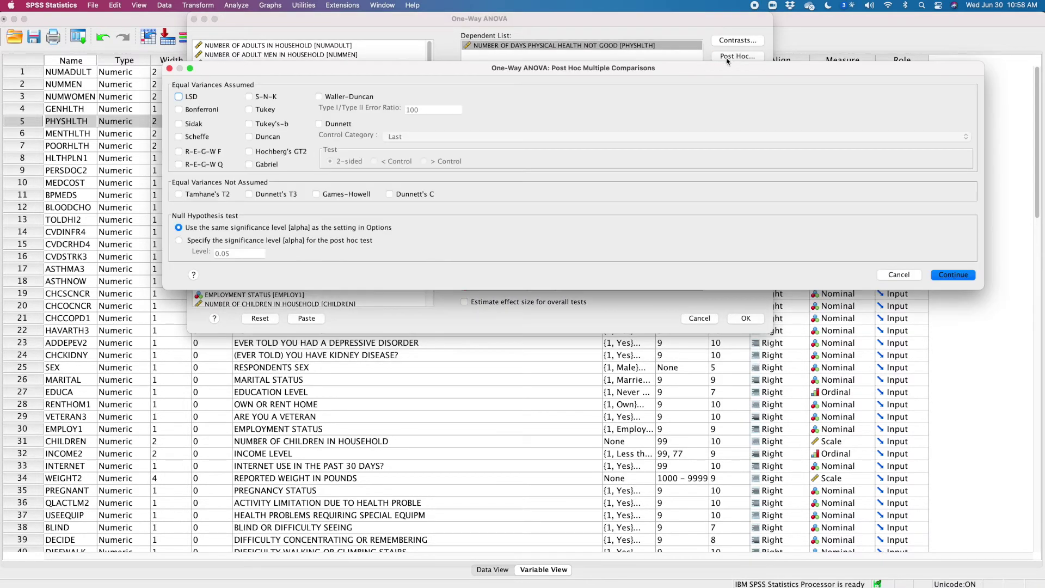
left_click_drag(985, 289, 1031, 534)
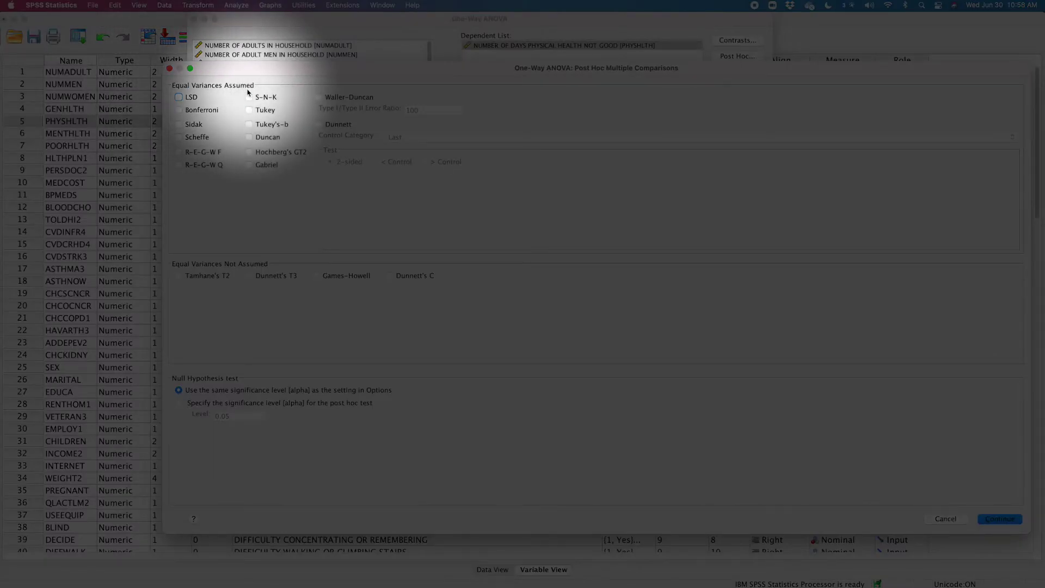
left_click(179, 111)
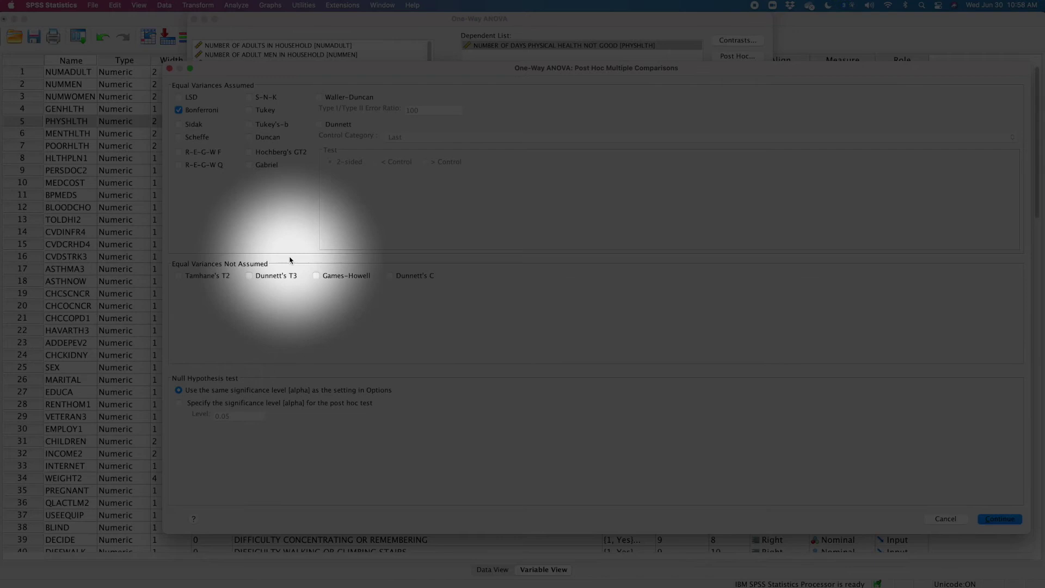
left_click(316, 276)
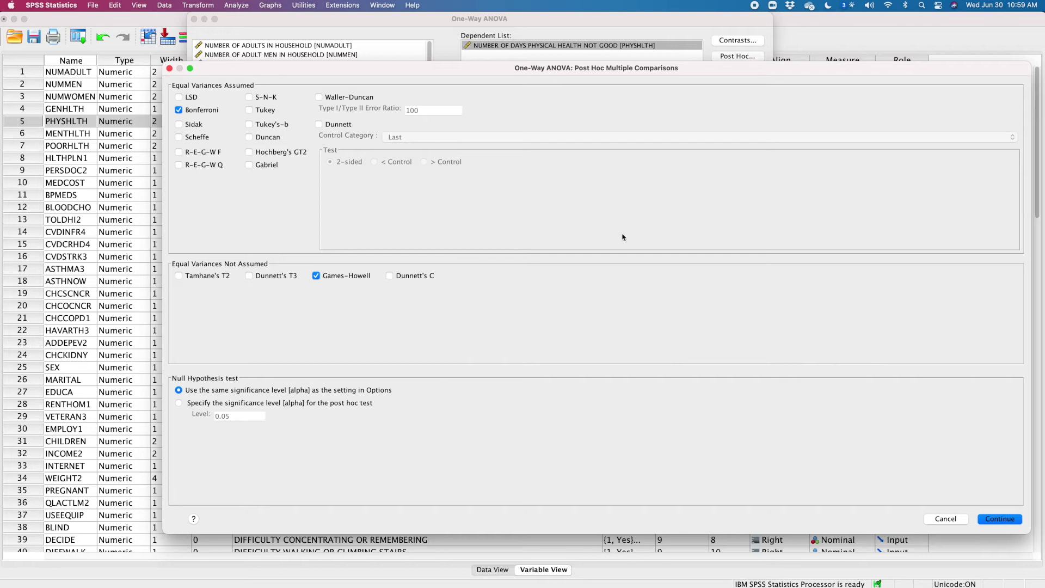
left_click(989, 521)
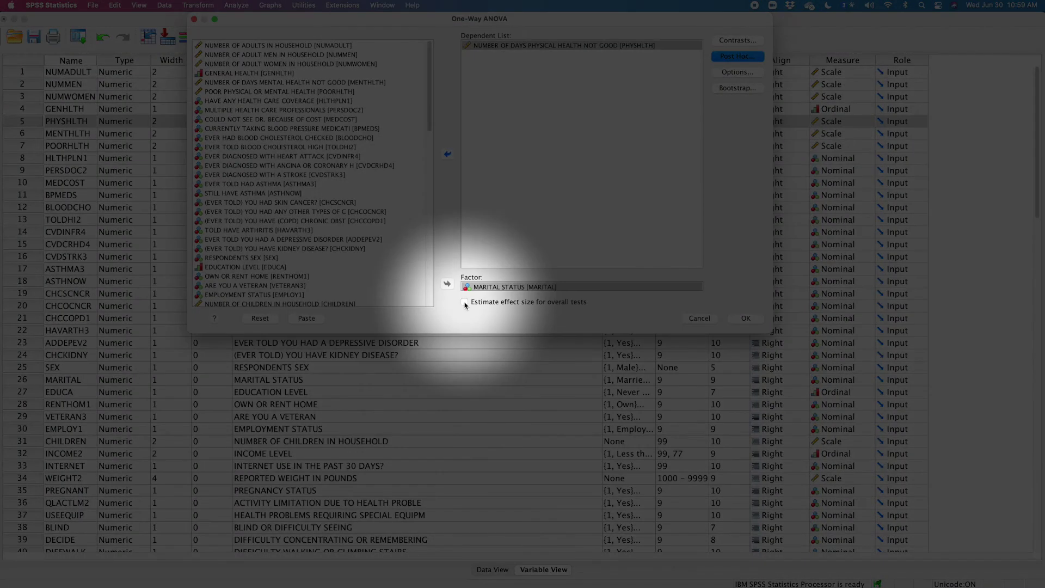
Step: Enable effect size estimation for overall tests, run the One-Way ANOVA, and bring its output window into place
left_click(465, 305)
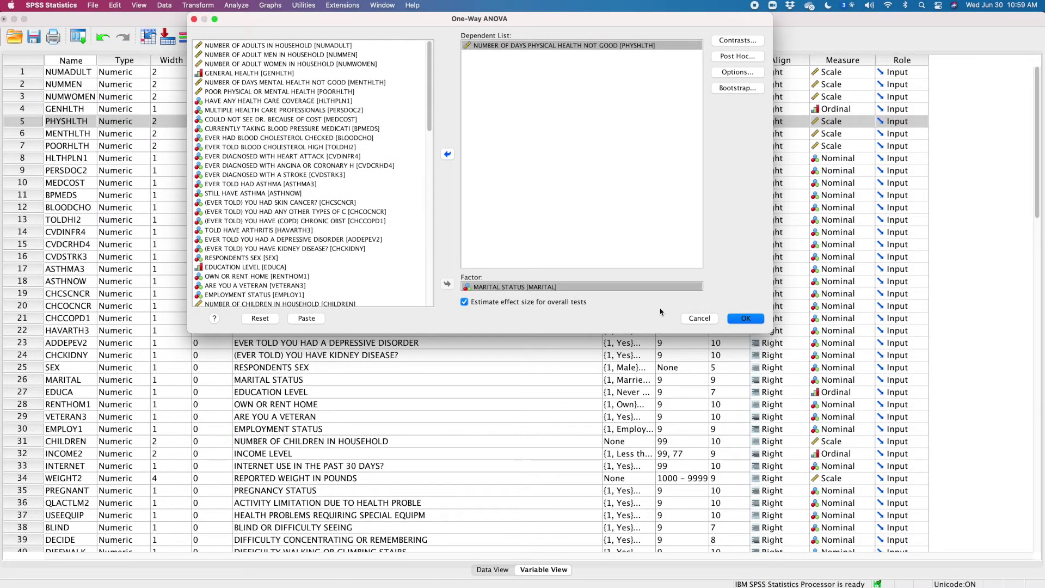
left_click(758, 320)
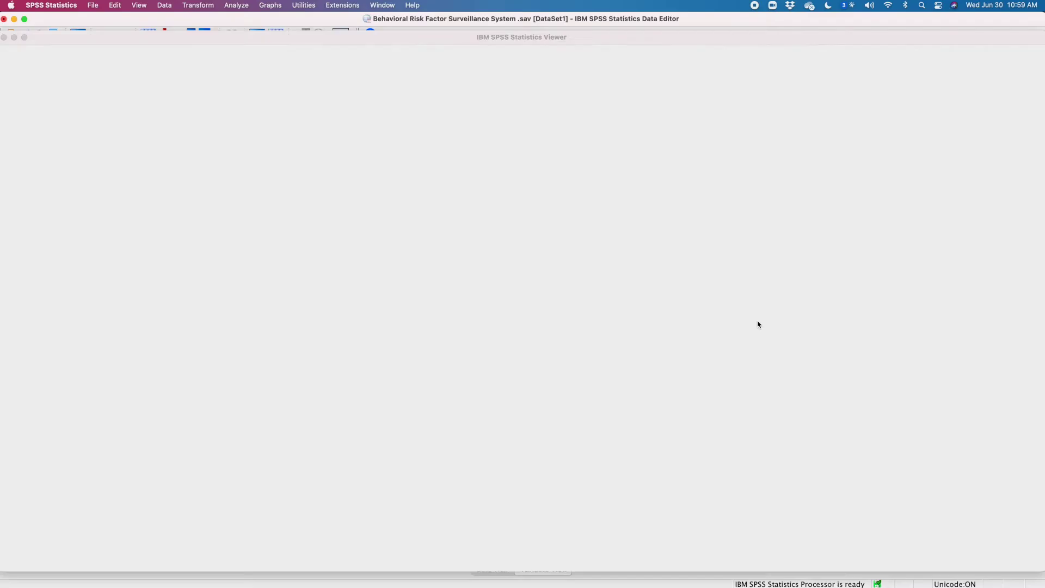
left_click_drag(632, 42, 621, 20)
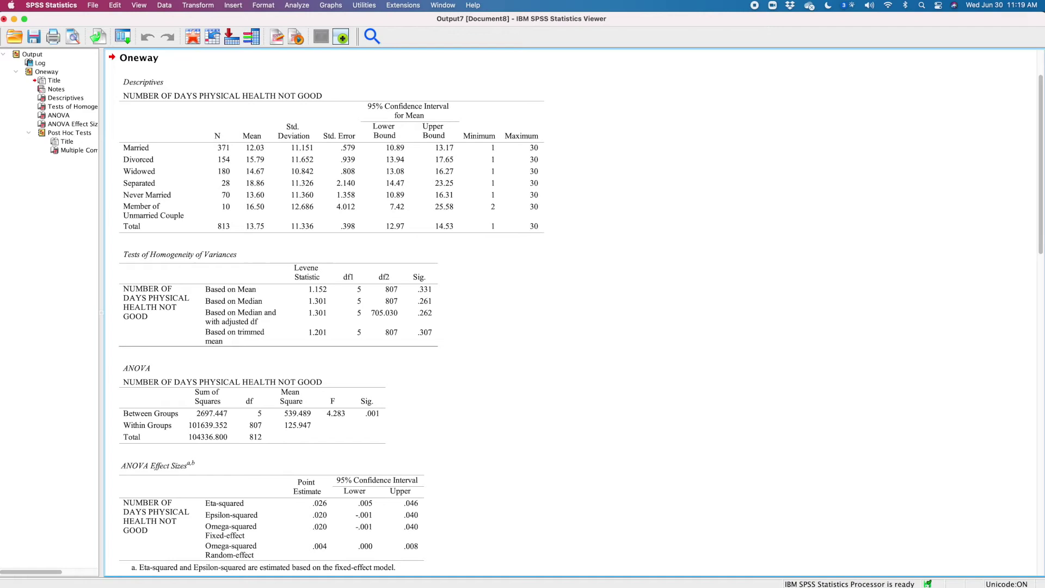
Step: Examine the Tests of Homogeneity of Variances table and review the post hoc choices in the One-Way ANOVA setup without changing them
left_click(168, 317)
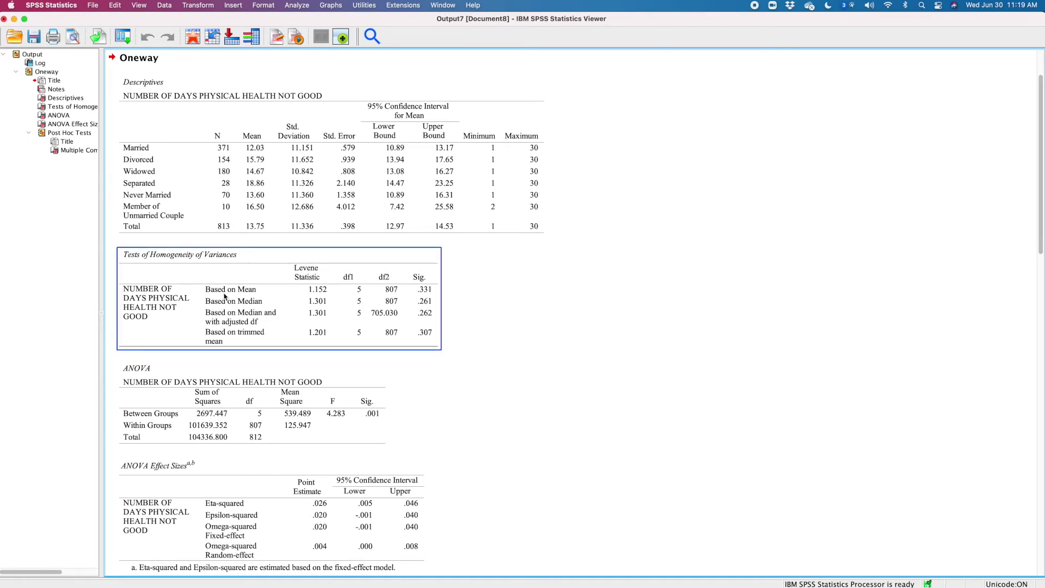
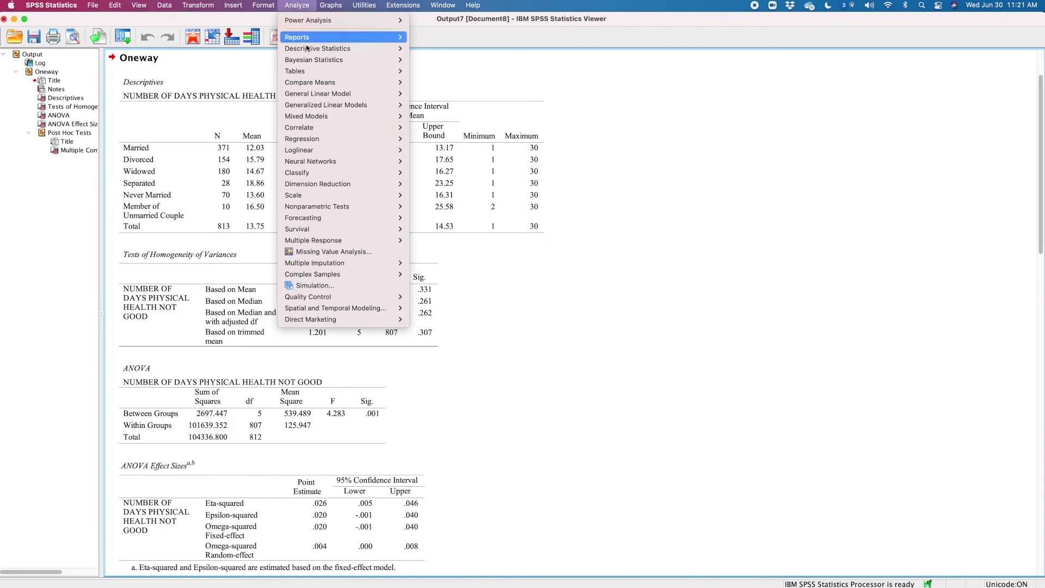
mouse_move(315, 84)
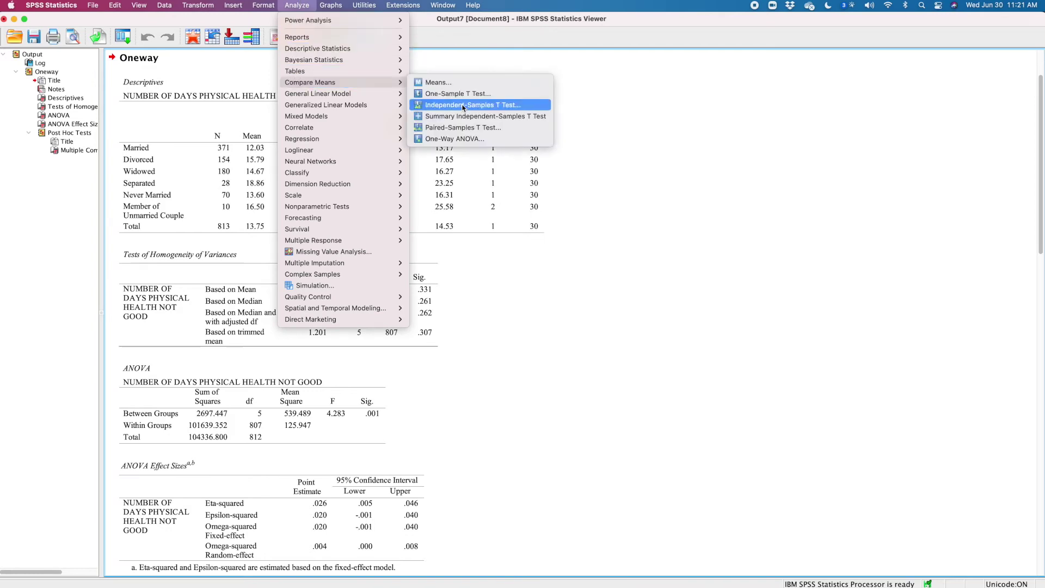
left_click(454, 140)
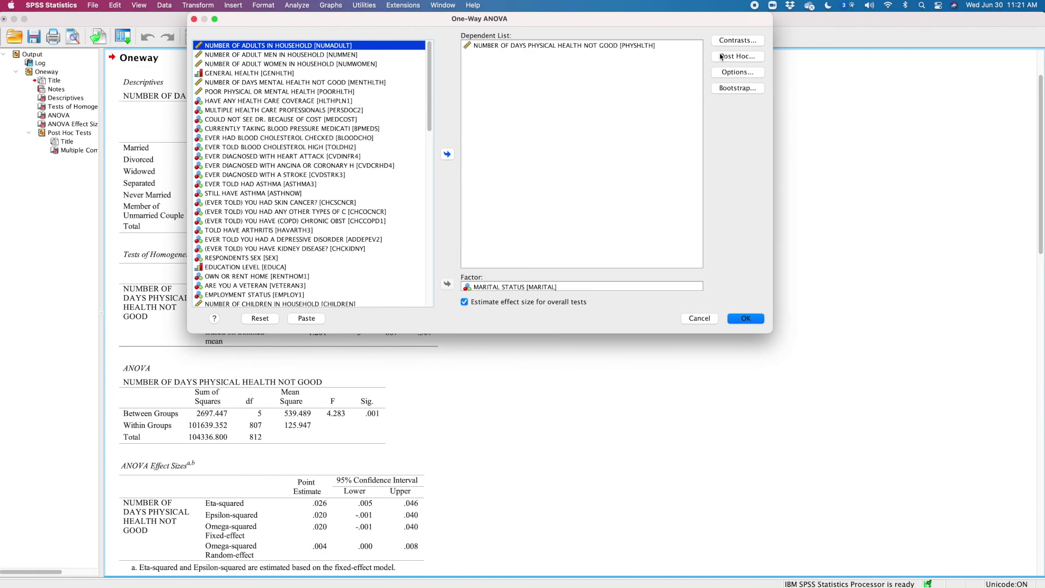
left_click_drag(772, 333, 878, 509)
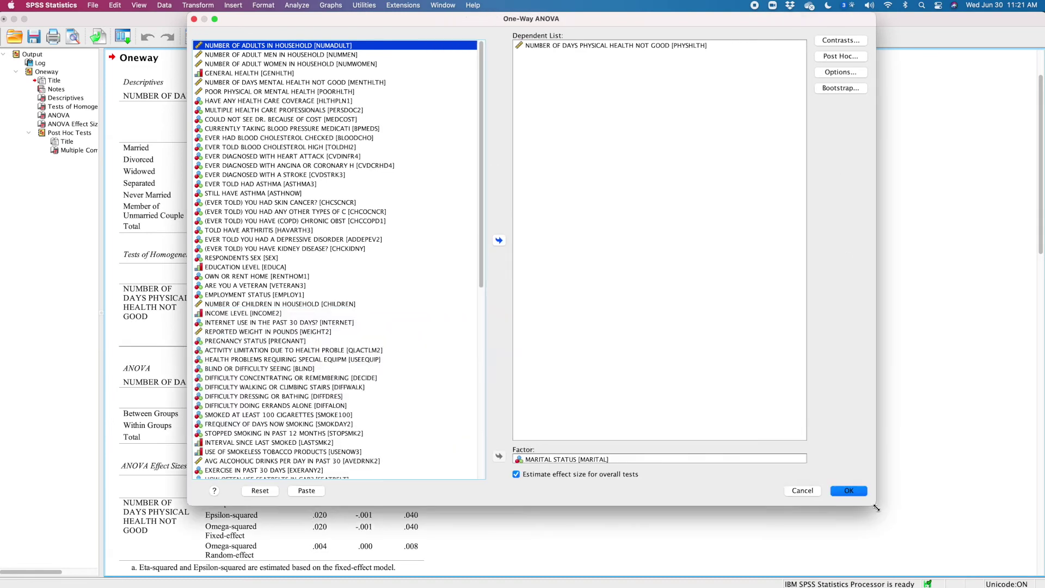
left_click(826, 56)
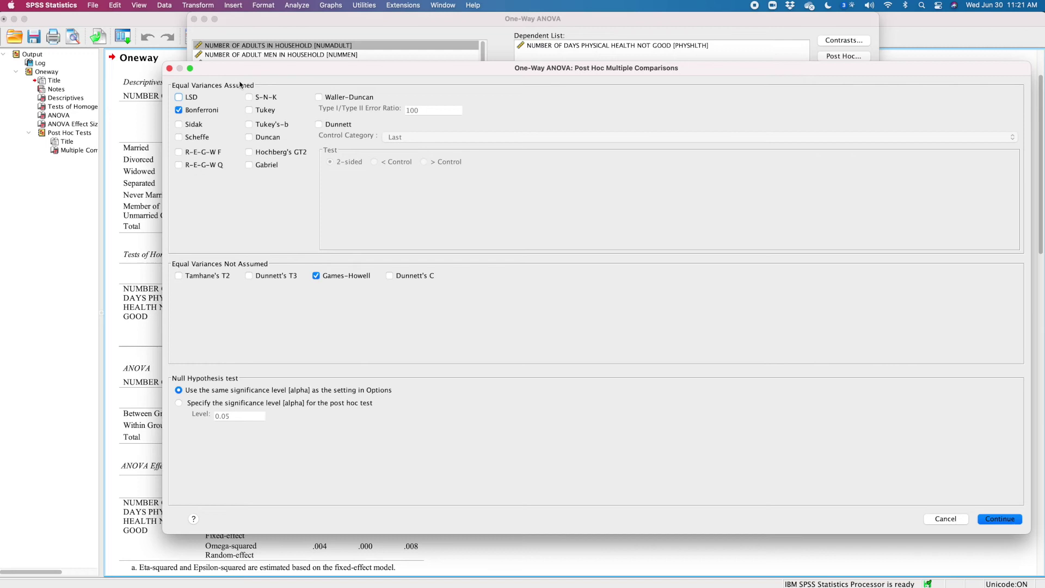
left_click(170, 69)
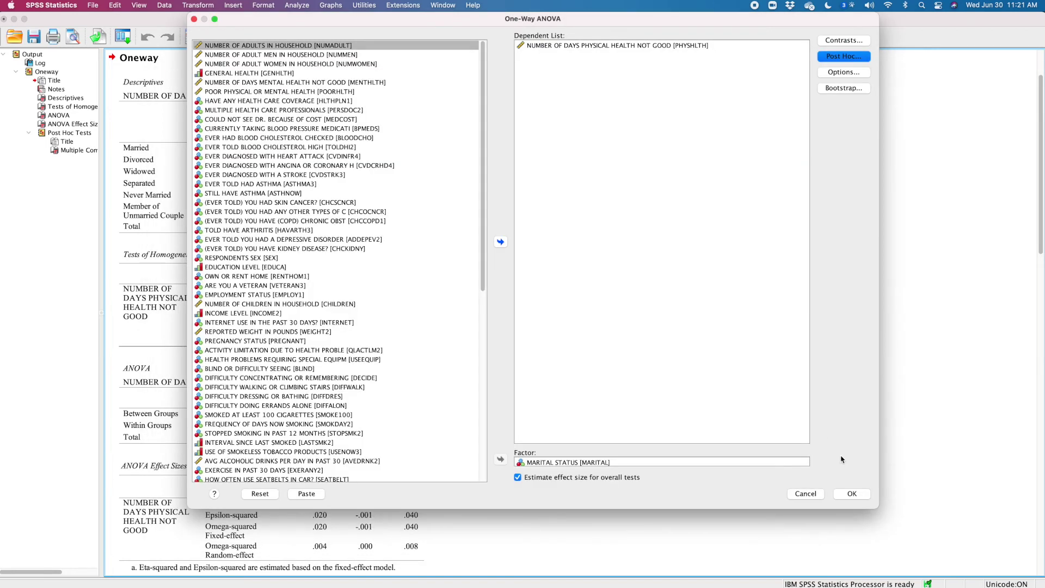
left_click(811, 495)
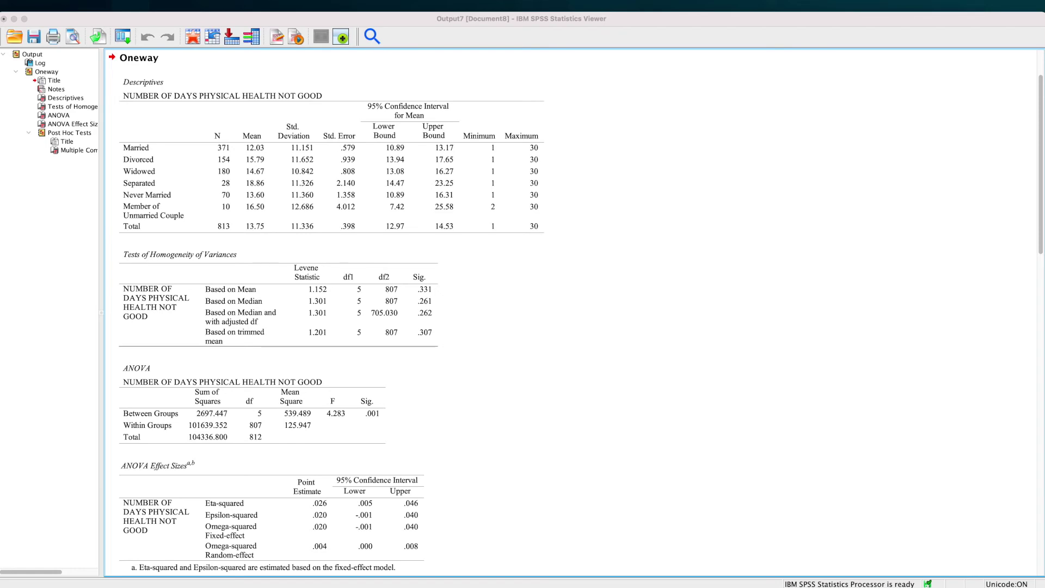
Step: Examine the ANOVA table's significance and the ANOVA Effect Sizes table in the output
left_click(295, 397)
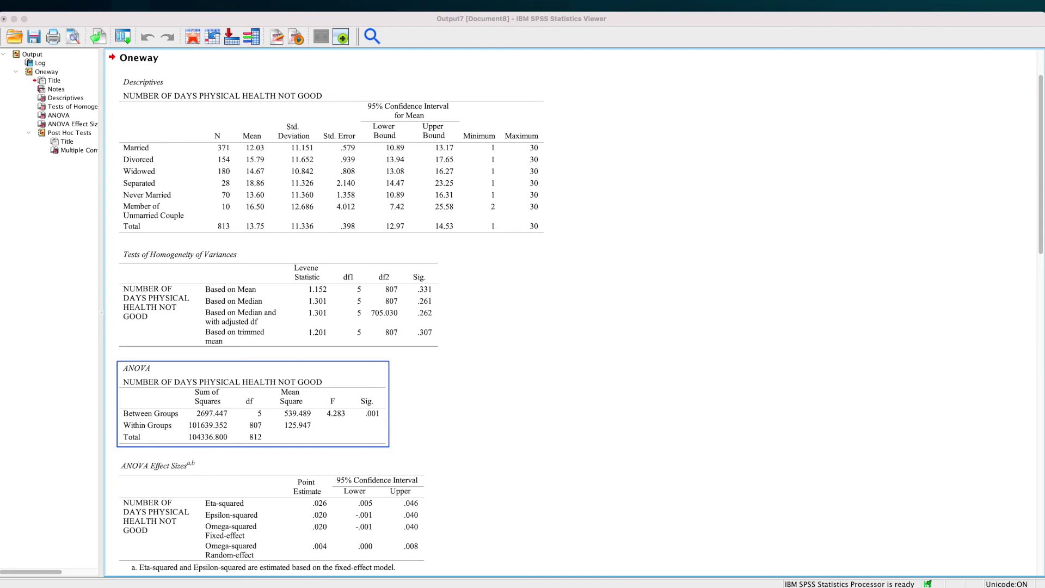
scroll(576, 313, "down", 2)
left_click(272, 436)
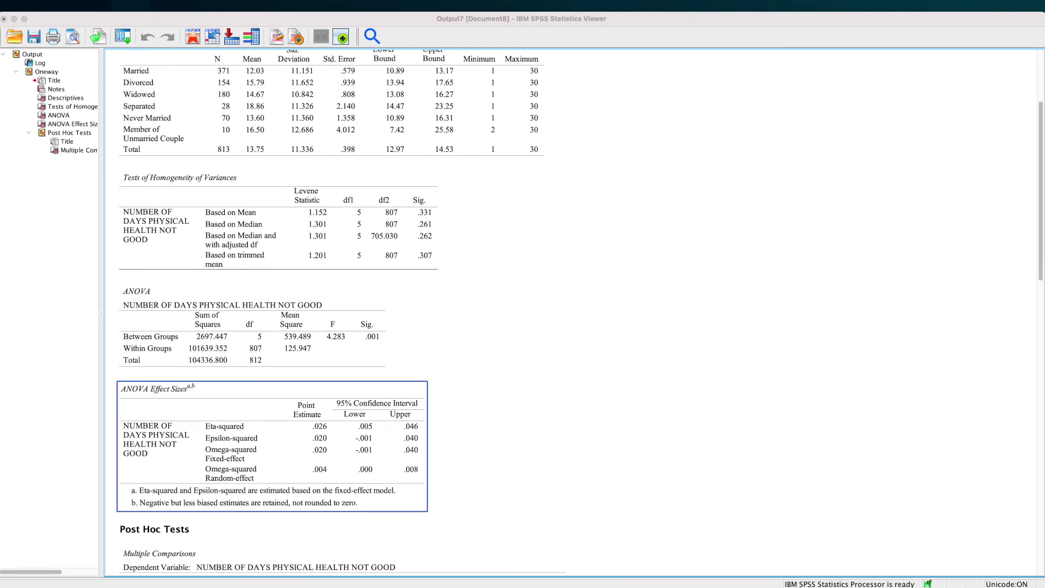
key("Escape")
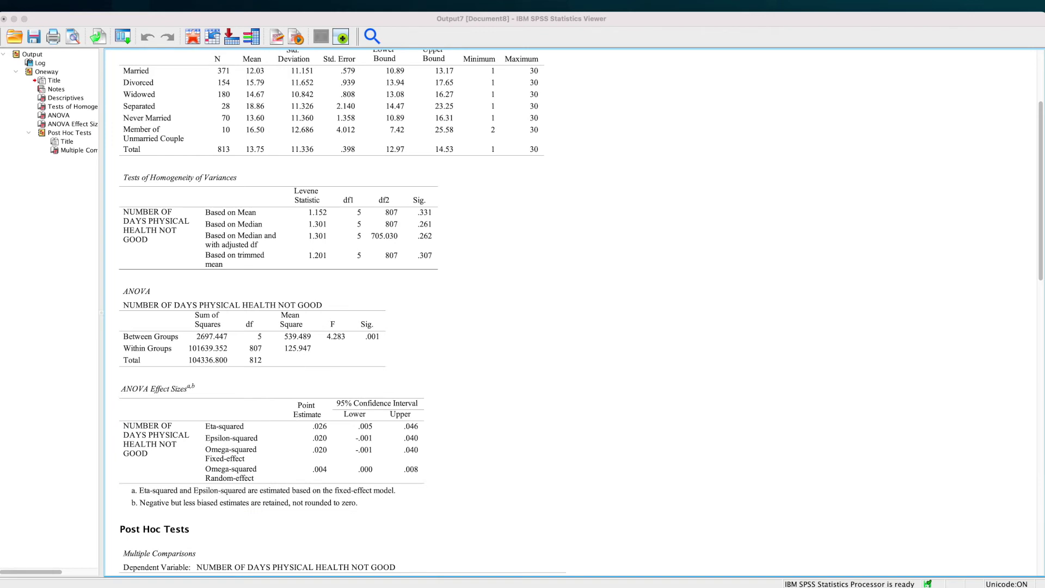
left_click(272, 435)
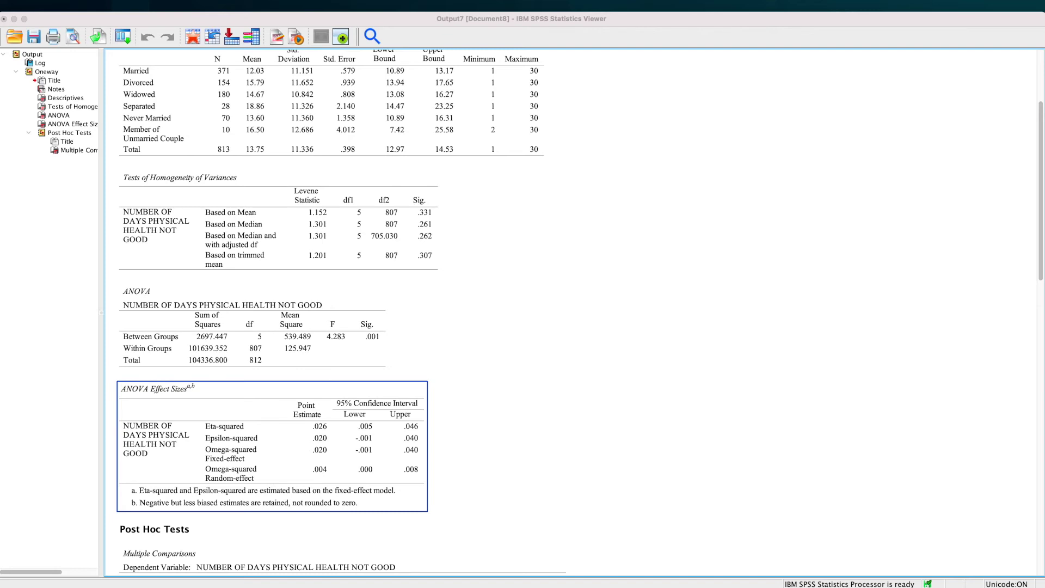
Step: Examine the point estimates in the ANOVA Effect Sizes table and recheck Levene's significance in the Tests of Homogeneity of Variances table
left_click(263, 496)
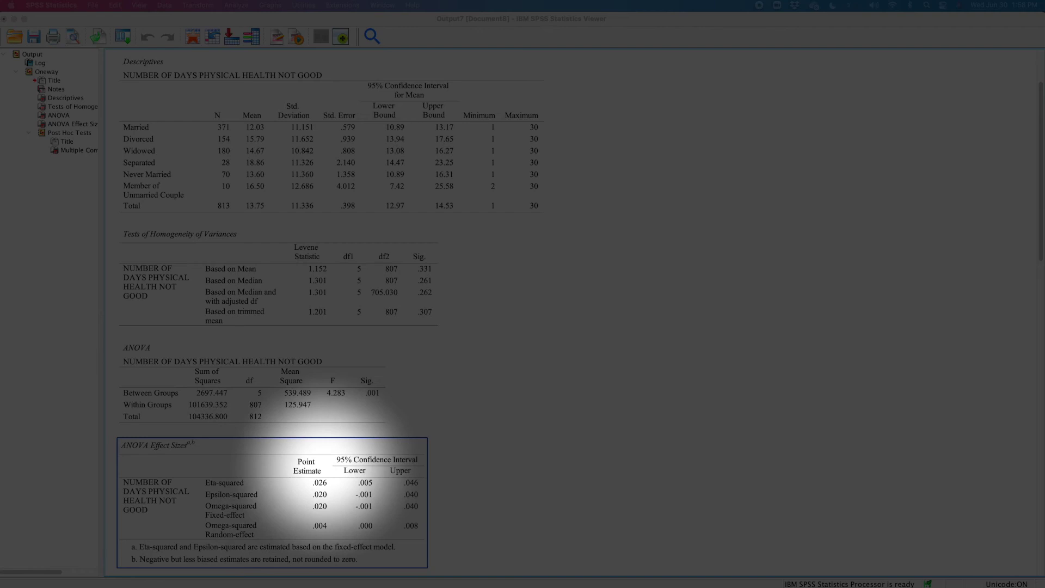
left_click(473, 435)
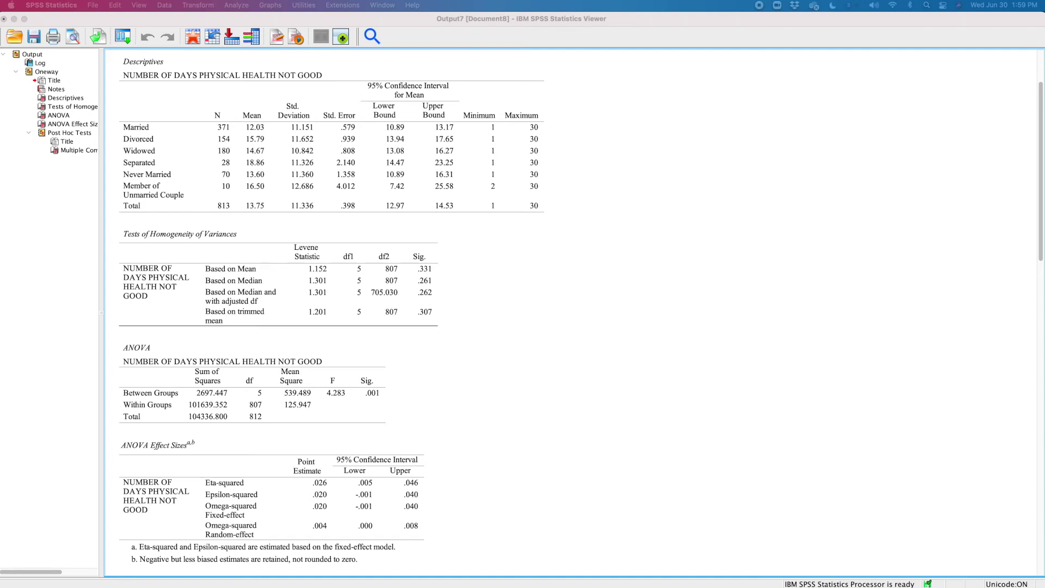
scroll(572, 313, "down", 2)
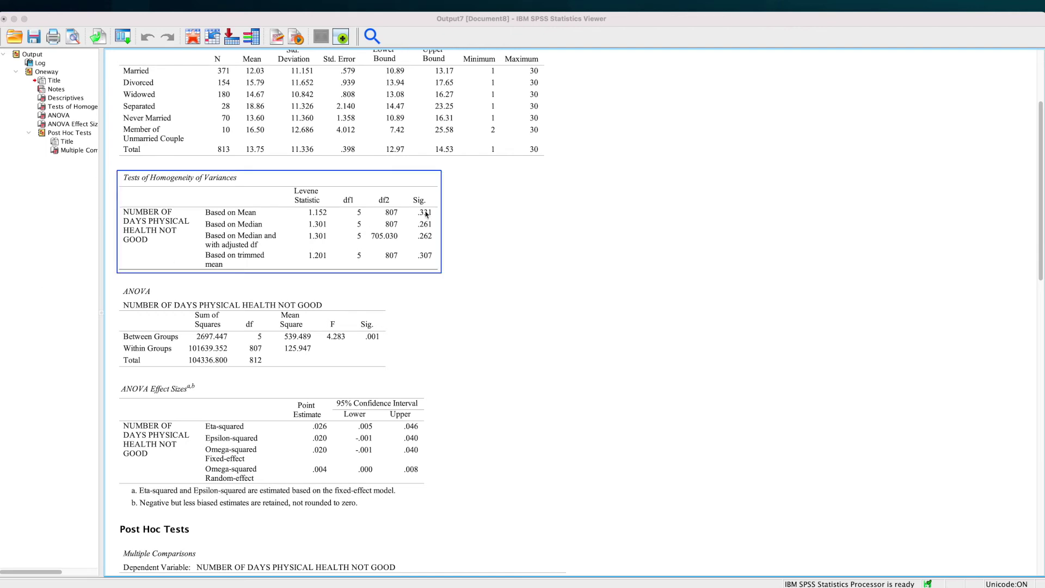
Step: Examine the Bonferroni section of the Multiple Comparisons table, reading the significance values and mean differences between the marital status groups
scroll(480, 248, "down", 5)
scroll(480, 247, "down", 8)
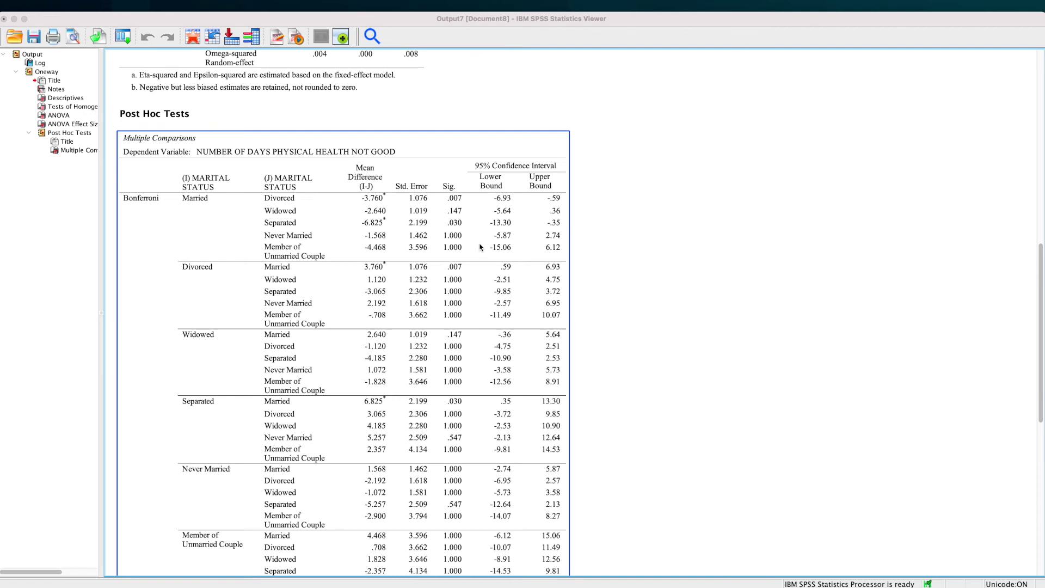
scroll(481, 248, "down", 2)
scroll(481, 248, "up", 2)
scroll(482, 248, "down", 1)
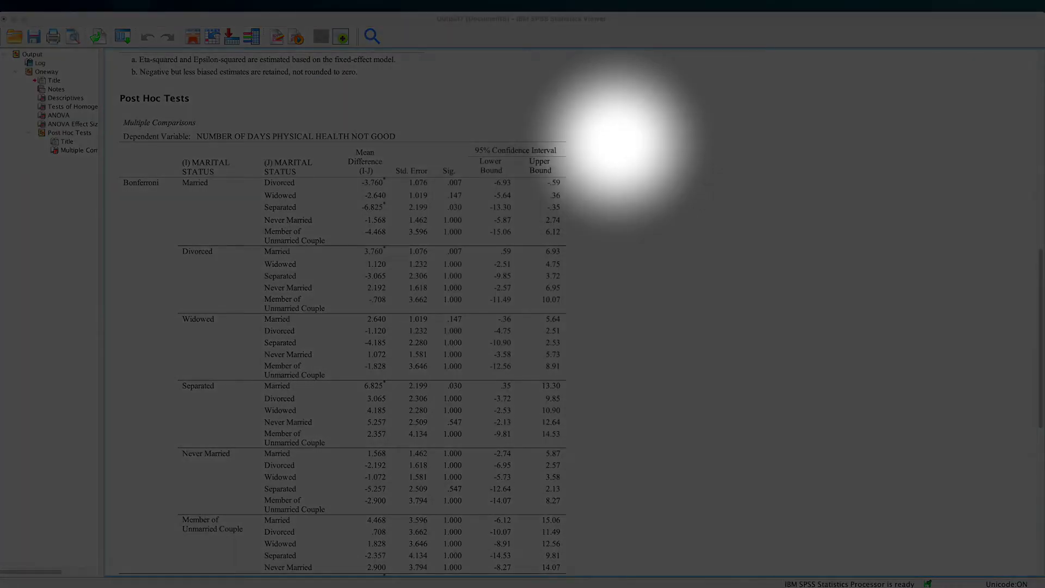
left_click(256, 163)
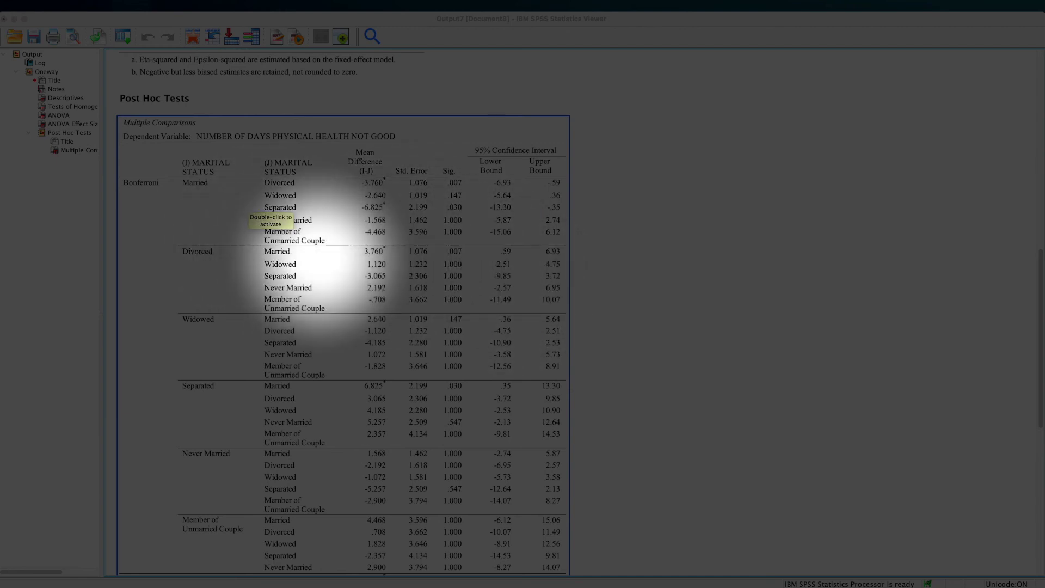
left_click(824, 291)
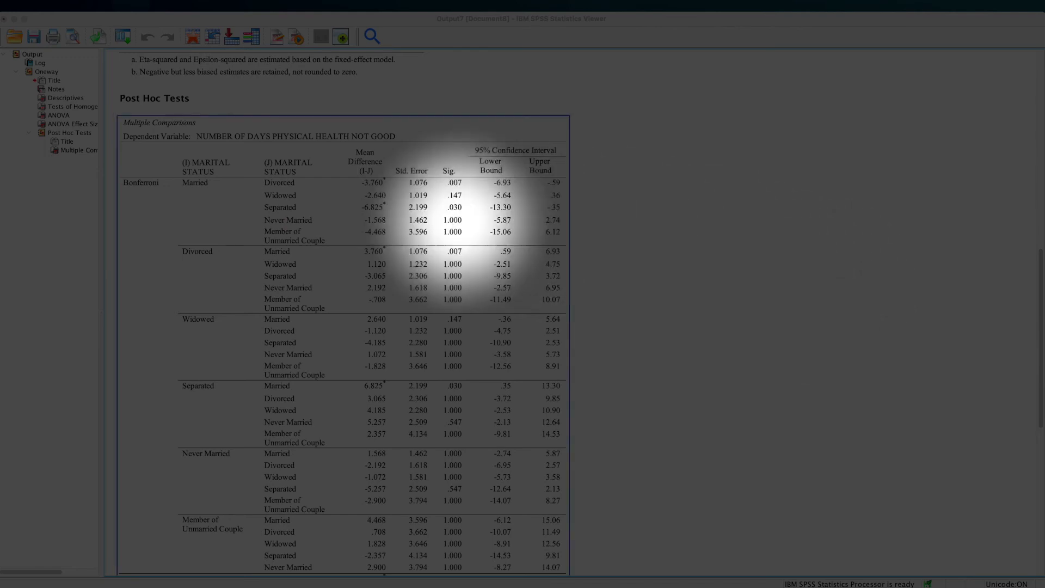
left_click(231, 202)
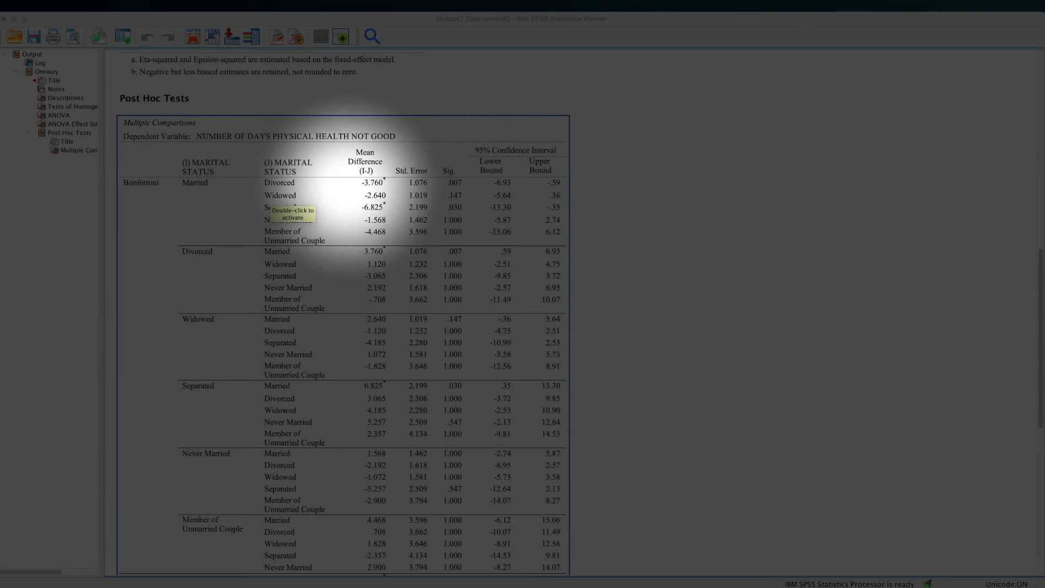
left_click(625, 215)
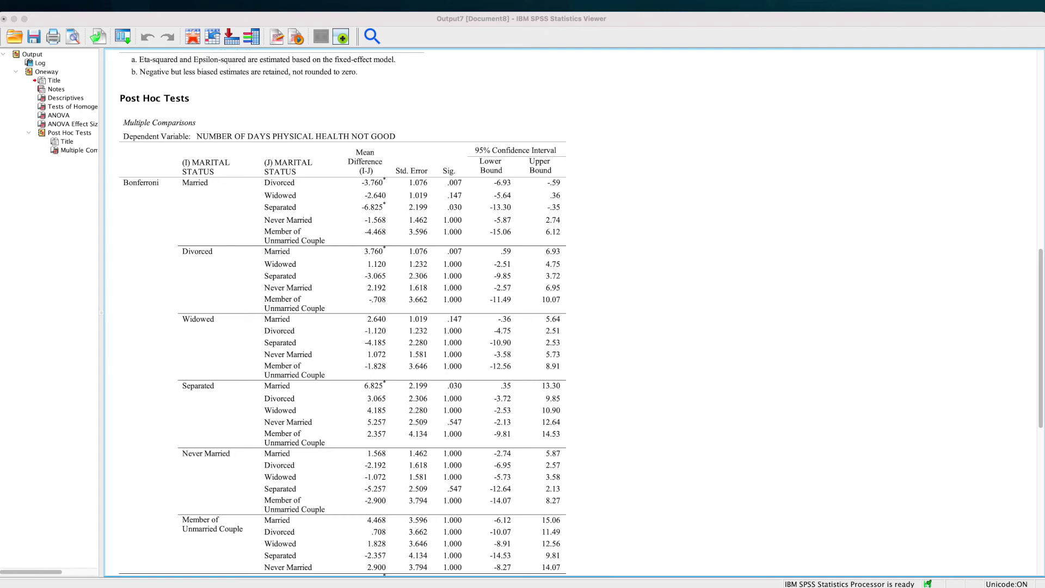
left_click(251, 124)
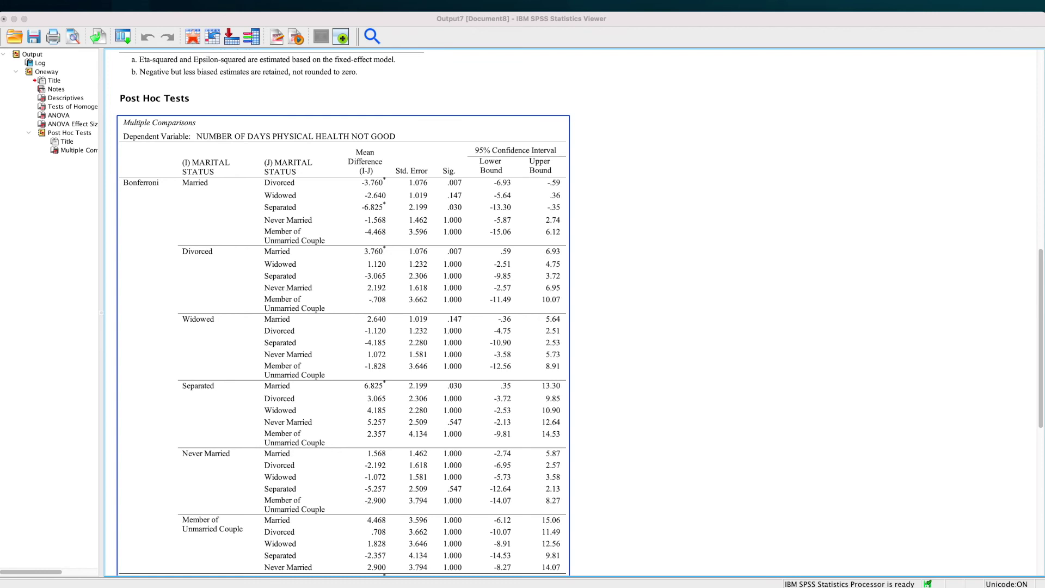
Step: Review the Descriptives table for the mean days of poor physical health in each marital status group
scroll(580, 313, "up", 10)
scroll(580, 313, "up", 2)
left_click(278, 370)
left_click(332, 229)
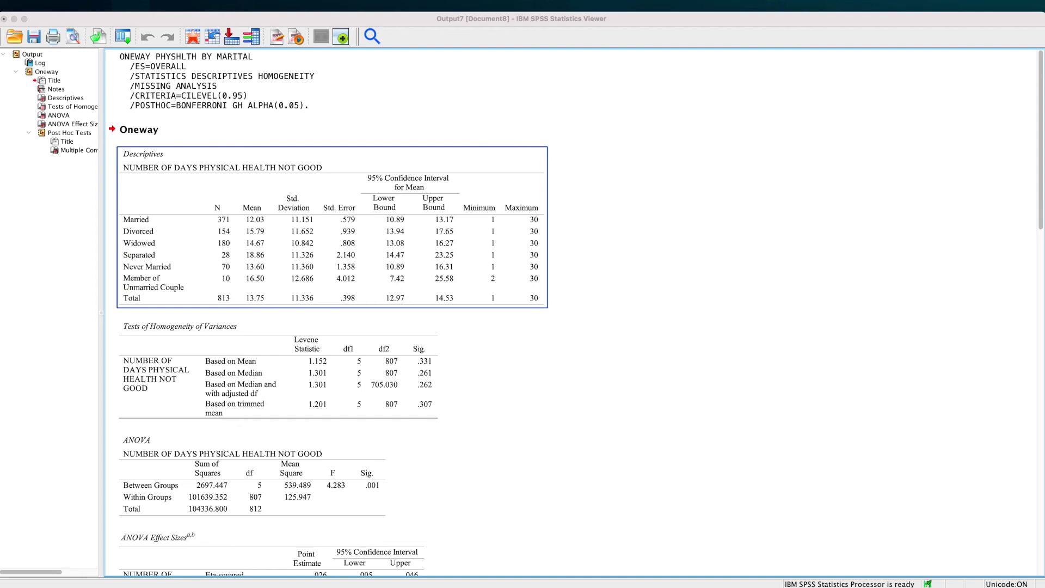
key("Escape")
scroll(576, 313, "down", 4)
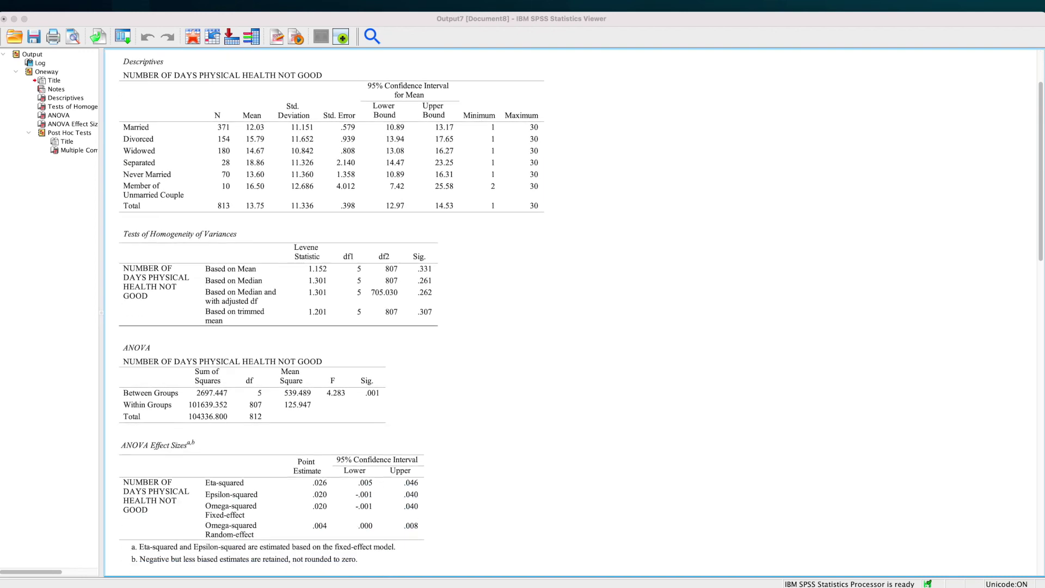
Step: Compare the Bonferroni and Games-Howell sections of the Multiple Comparisons table
scroll(575, 313, "down", 20)
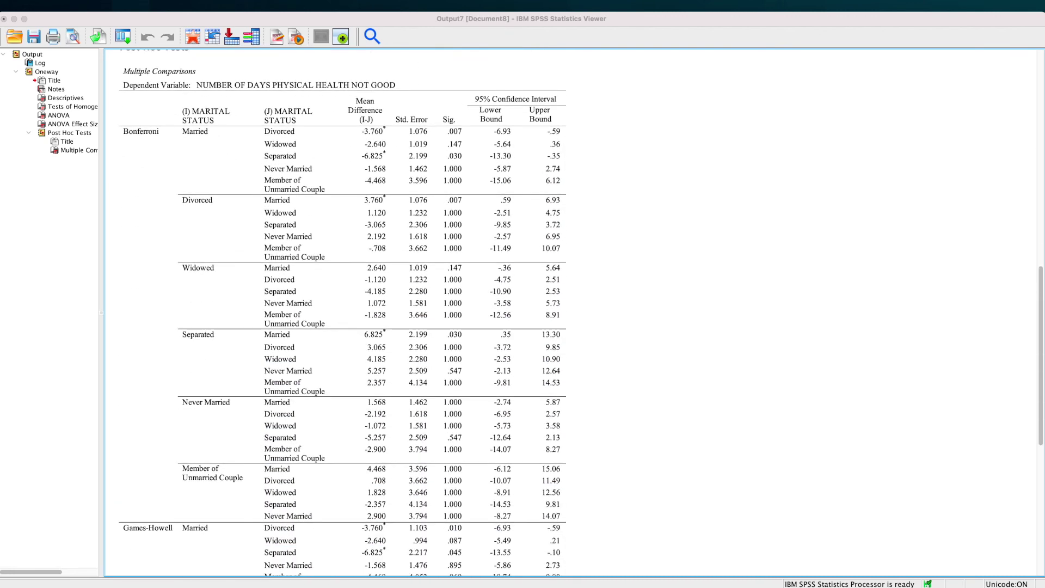
scroll(576, 312, "down", 3)
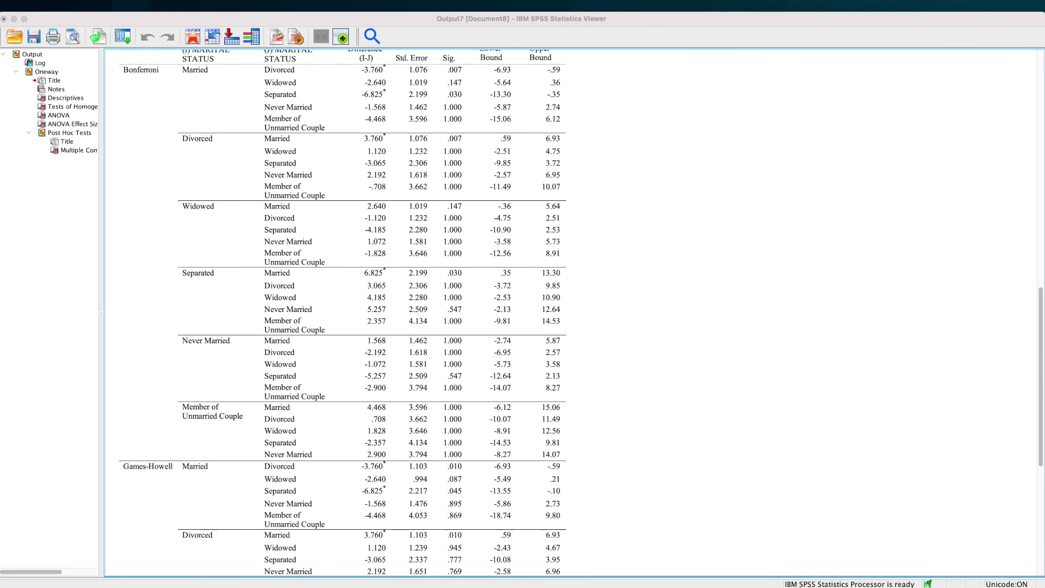
scroll(576, 313, "up", 3)
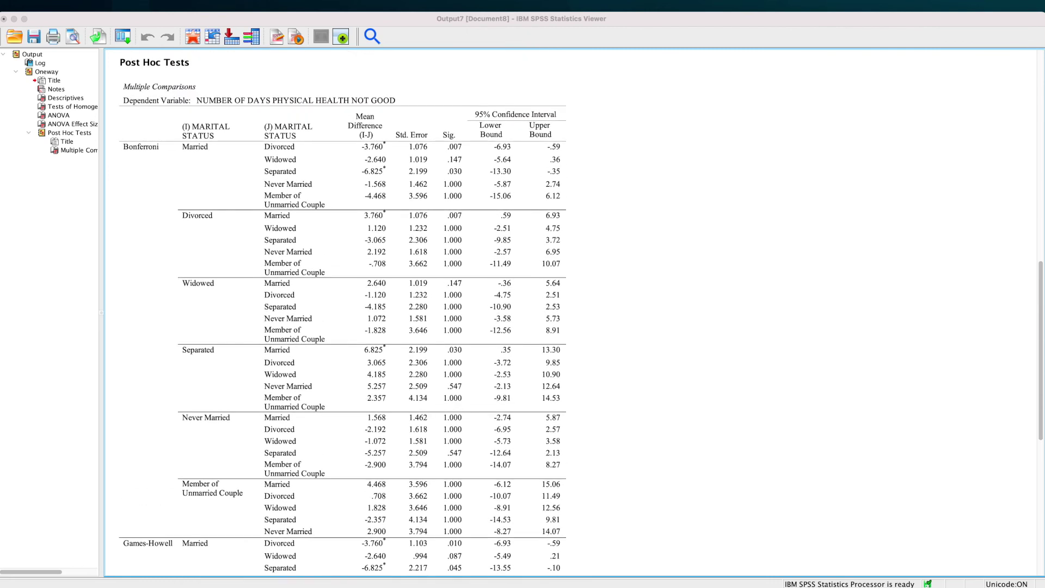
left_click(343, 326)
key("Escape")
Step: Return to the Descriptives table and check the married group's mean against the other groups' means
scroll(585, 130, "up", 3)
scroll(585, 129, "up", 6)
left_click(269, 131)
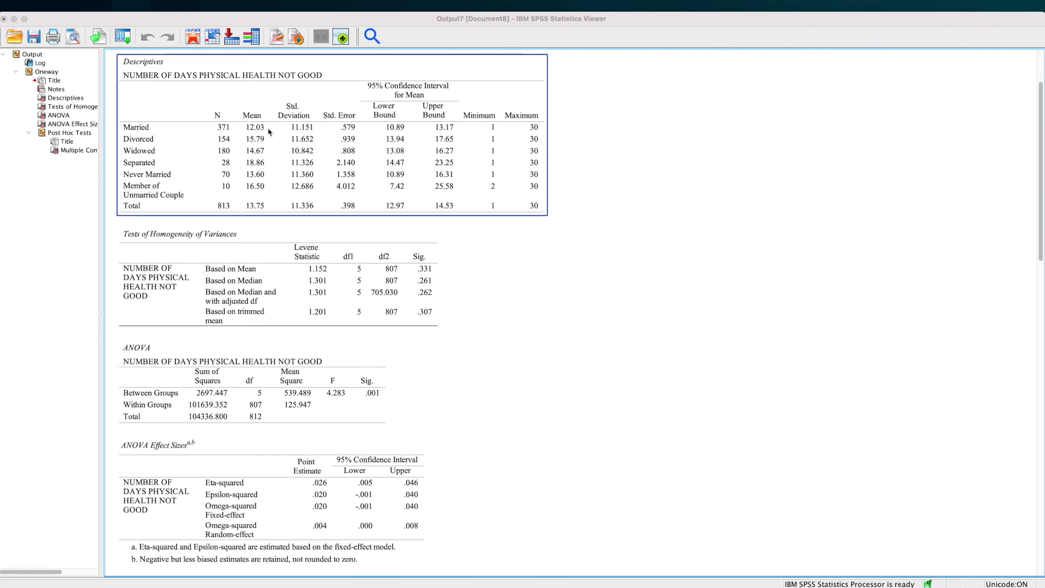